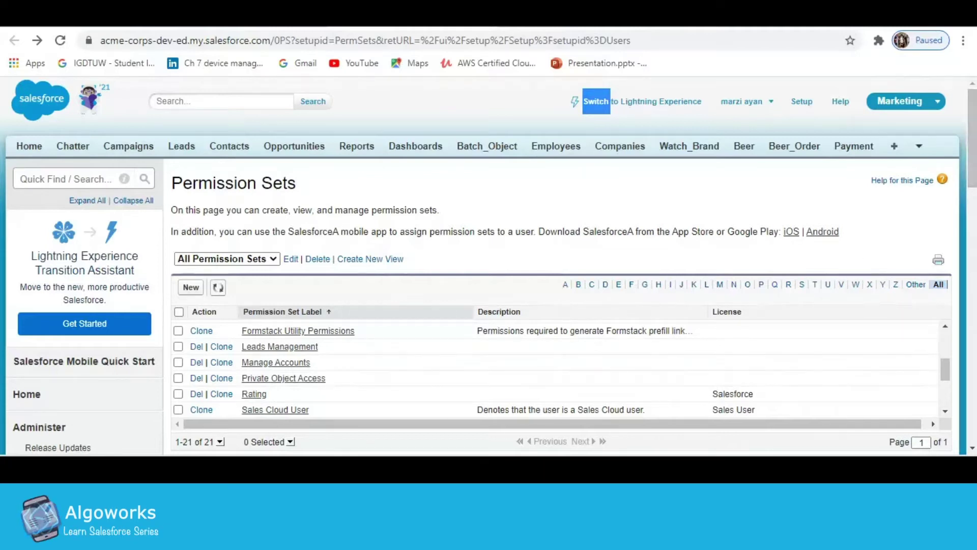
- Scroll through the Permission Sets list to reach the empty Permission Set Groups page
{"action": "left_click_drag", "start_coordinate": [945, 376], "coordinate": [945, 342]}
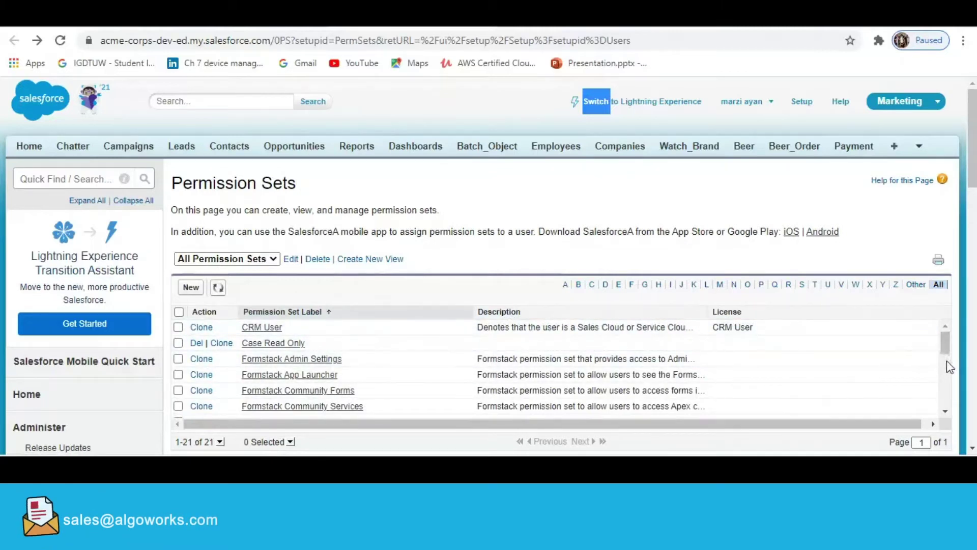
{"action": "left_click_drag", "start_coordinate": [945, 335], "coordinate": [943, 359]}
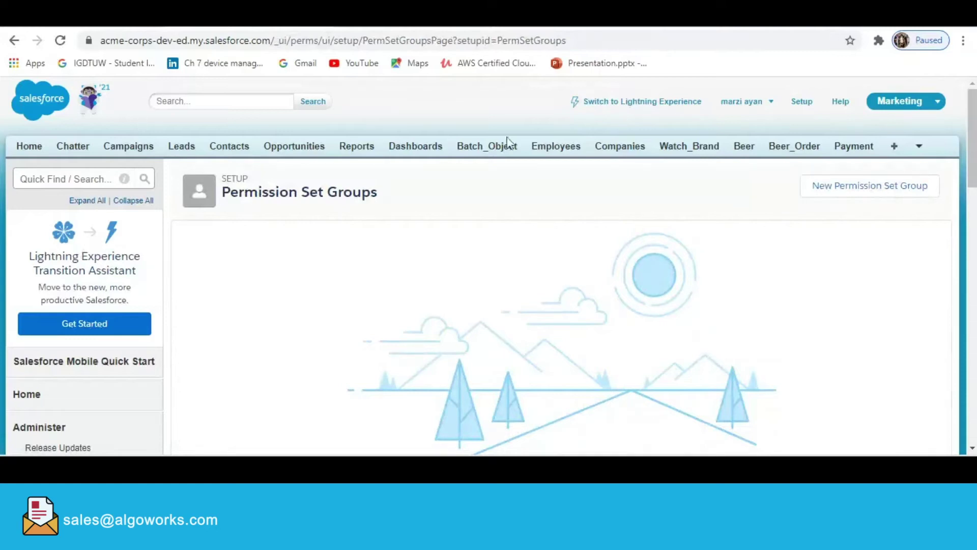
- Find Permission Set Groups via the Quick Find search 'Permis' and begin a new group
{"action": "left_click", "coordinate": [37, 181]}
{"action": "type", "text": "Permission"}
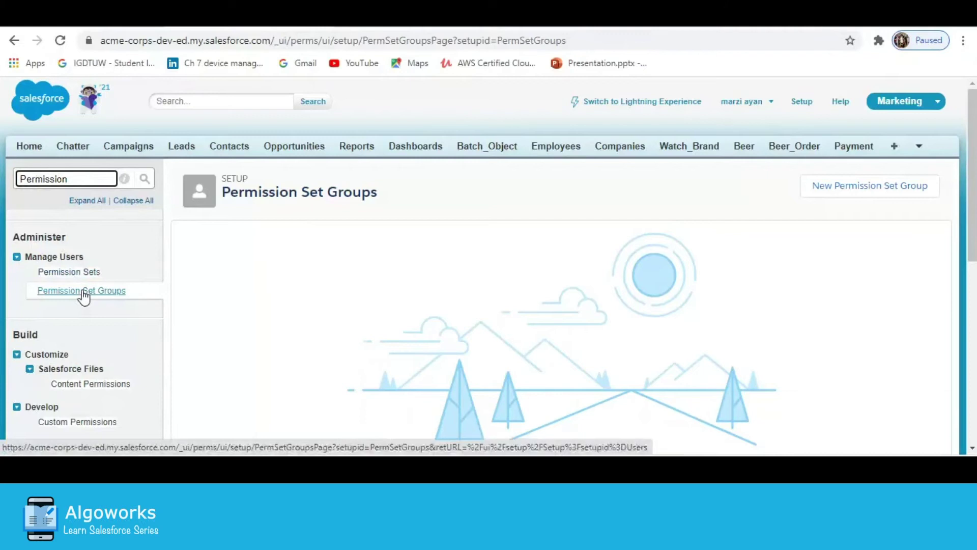
{"action": "left_click", "coordinate": [81, 291]}
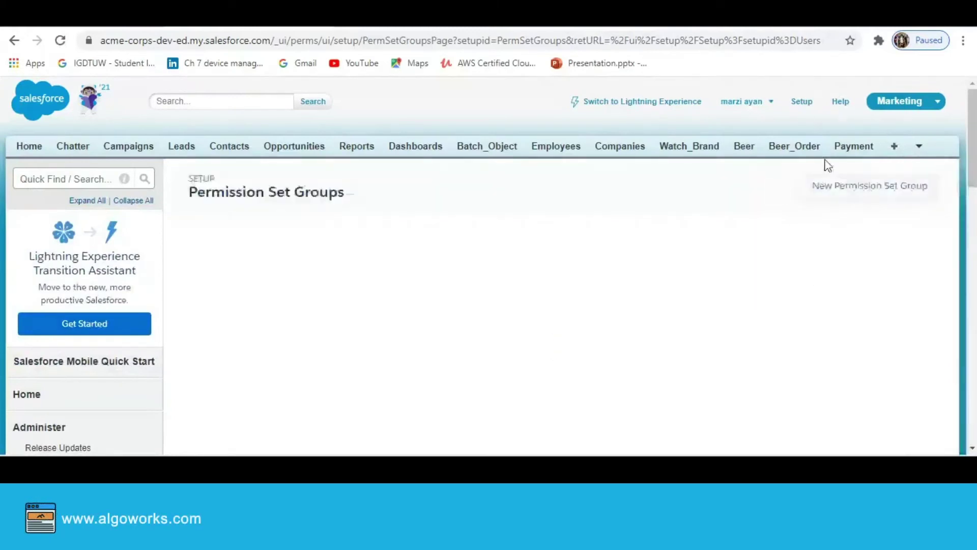
{"action": "left_click", "coordinate": [839, 192]}
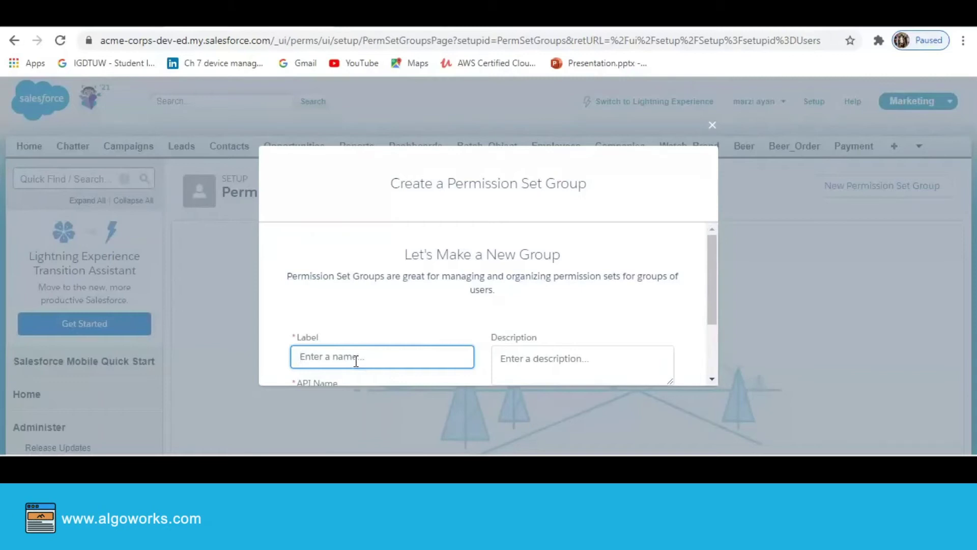
- Save a group labelled 'CaseVsLeadGroup' with description 'Assign to New User for Sales'
{"action": "type", "text": "Case"}
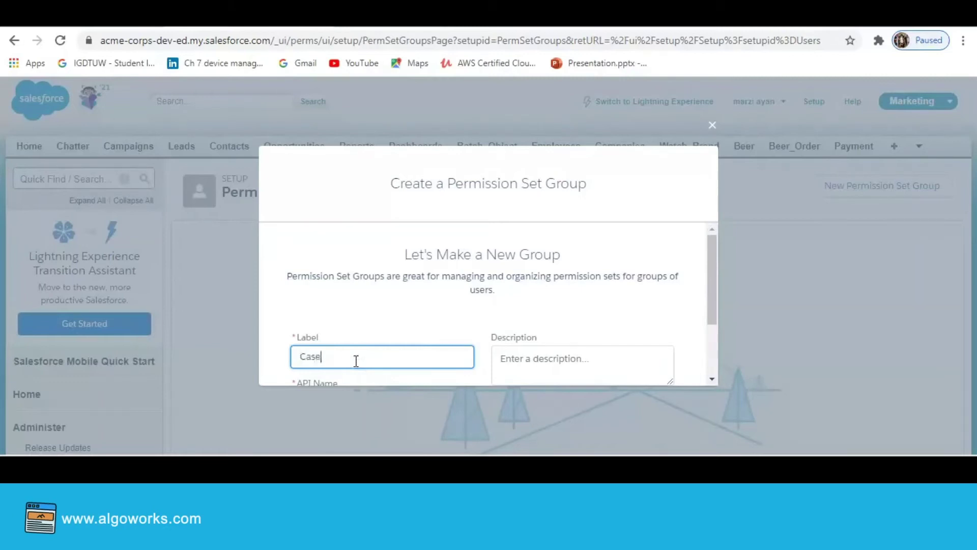
{"action": "type", "text": "Vs"}
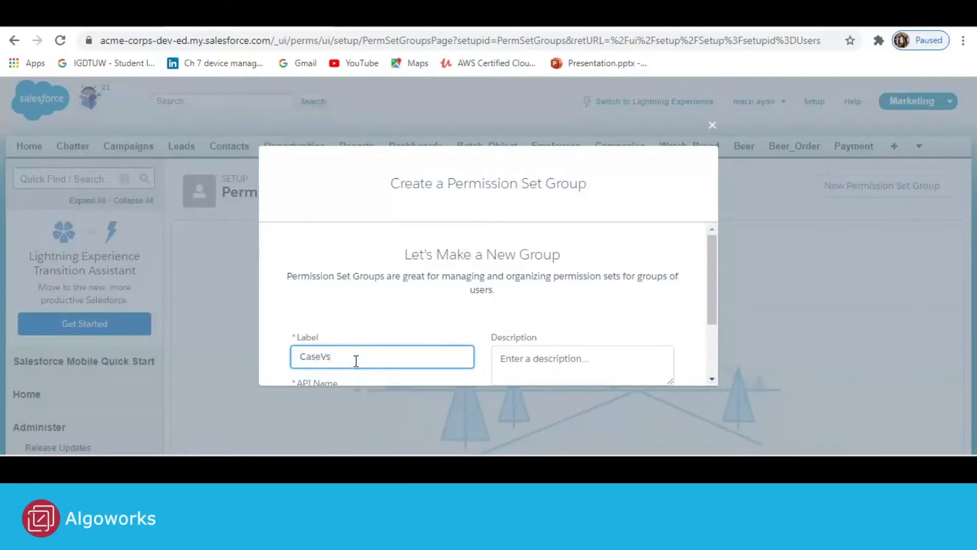
{"action": "type", "text": "LeadGroup"}
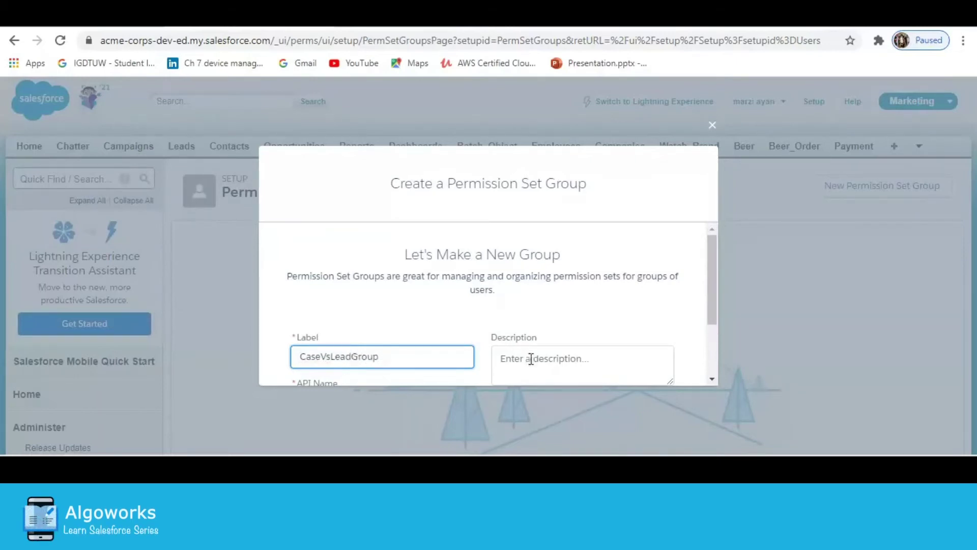
{"action": "left_click", "coordinate": [531, 360]}
{"action": "type", "text": "Assig"}
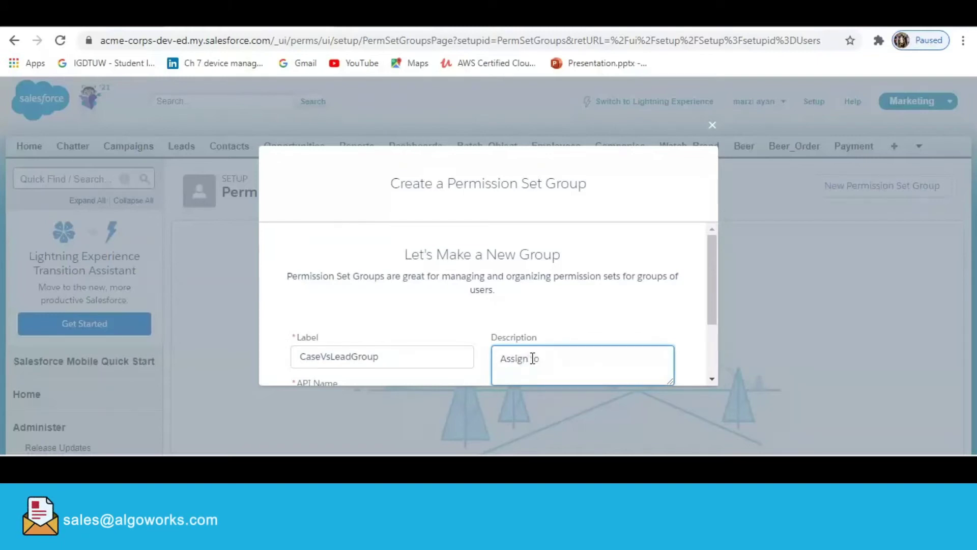
{"action": "type", "text": "n To New User"}
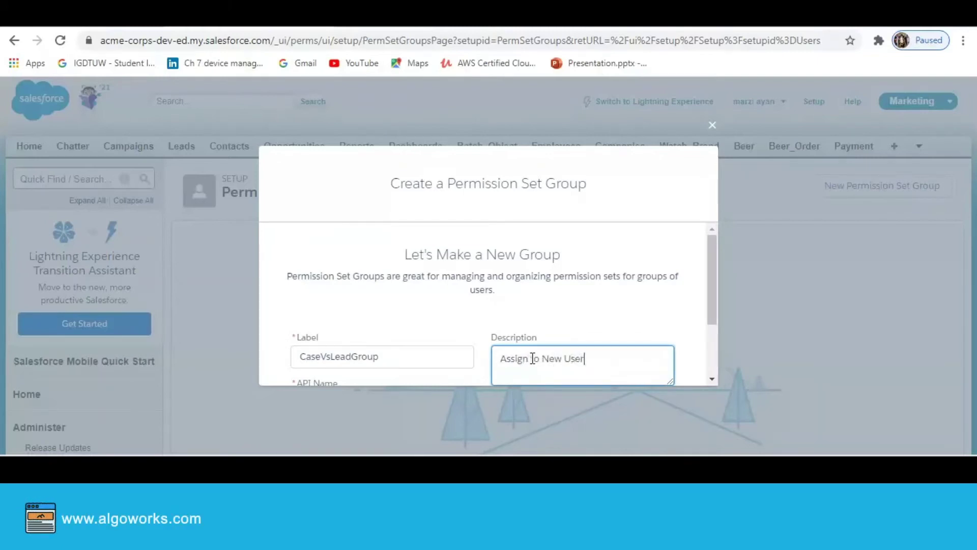
{"action": "type", "text": " f"}
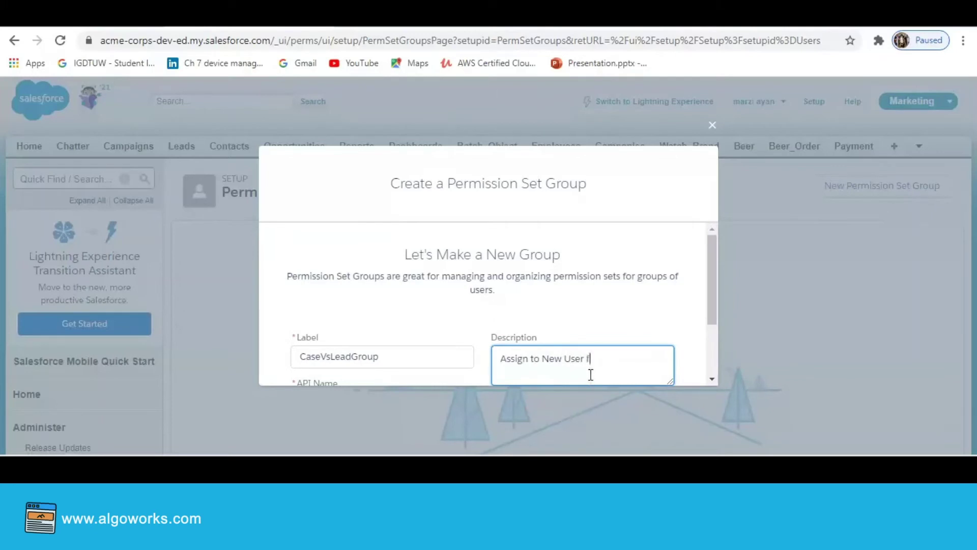
{"action": "type", "text": "o"}
{"action": "key", "text": "BackSpace"}
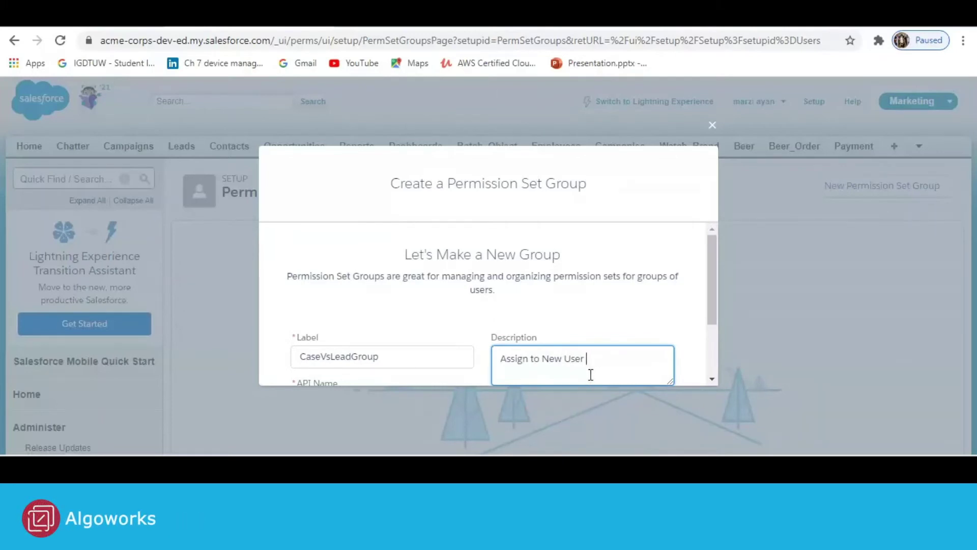
{"action": "type", "text": "for Sales"}
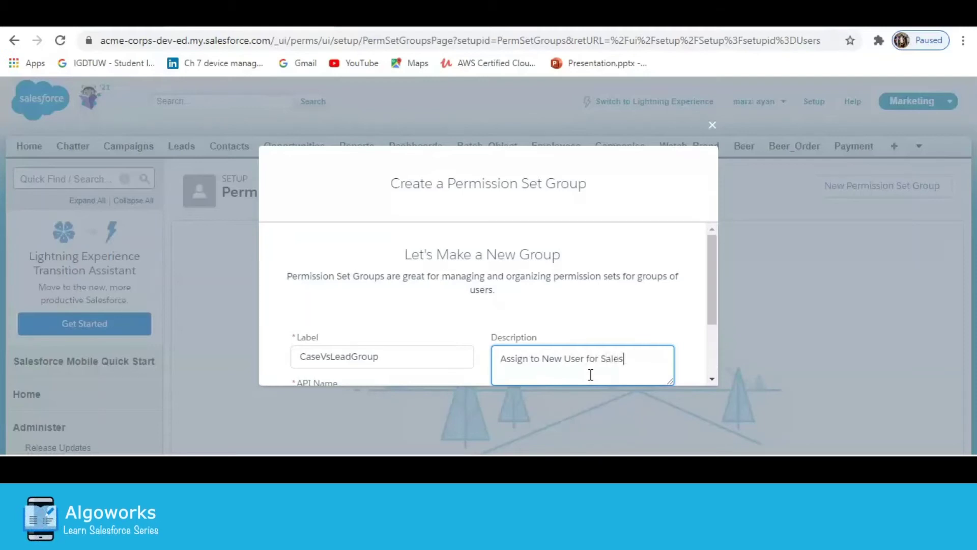
{"action": "left_click_drag", "start_coordinate": [707, 300], "coordinate": [705, 335]}
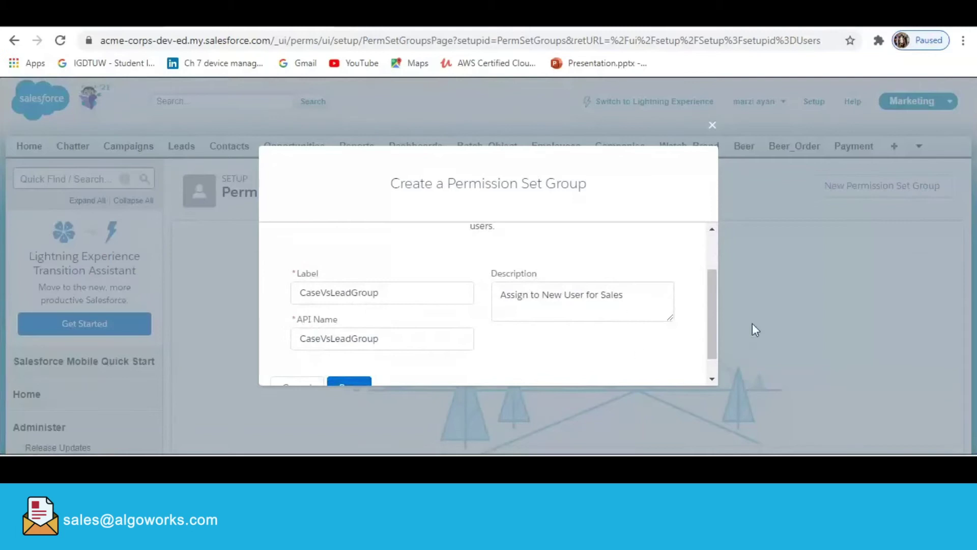
{"action": "left_click_drag", "start_coordinate": [716, 322], "coordinate": [429, 358]}
{"action": "left_click", "coordinate": [342, 365]}
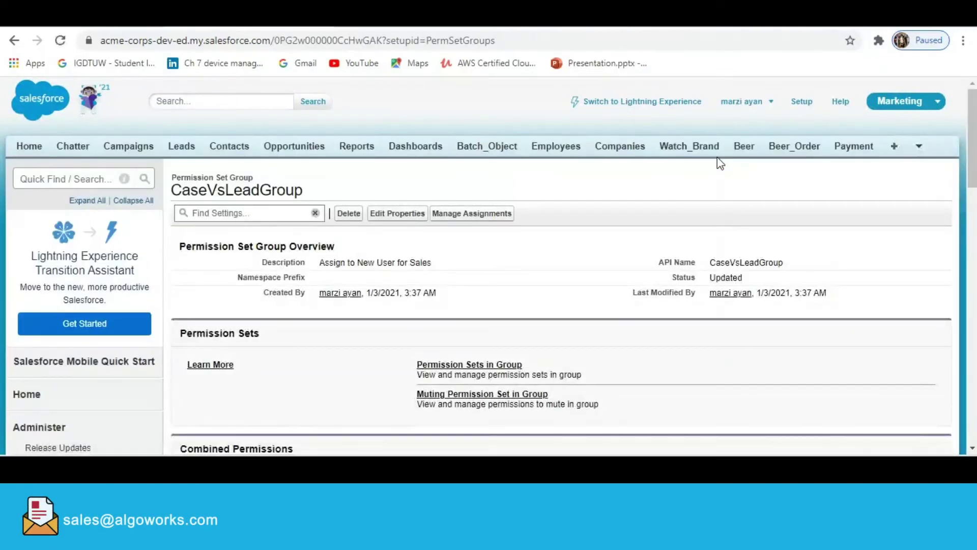
- Open CaseVsLeadGroup's Permission Sets in Group list
{"action": "left_click", "coordinate": [518, 366]}
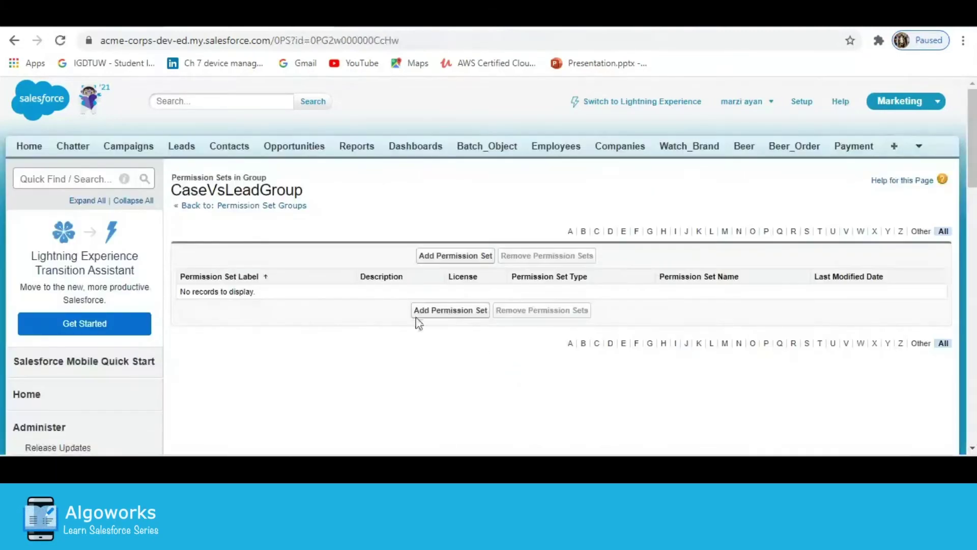
- Select Case Read Only and Leads Management and add both to CaseVsLeadGroup
{"action": "left_click", "coordinate": [462, 261]}
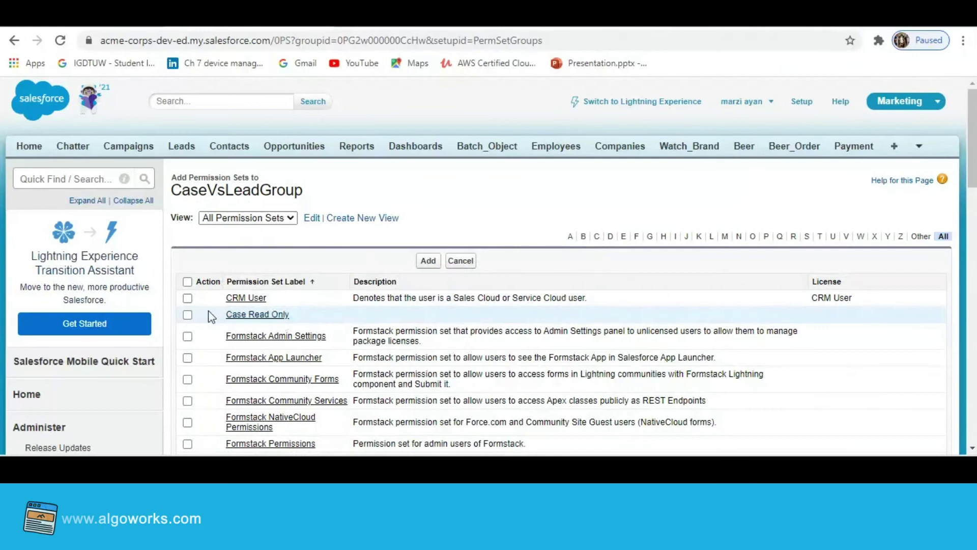
{"action": "left_click", "coordinate": [187, 315]}
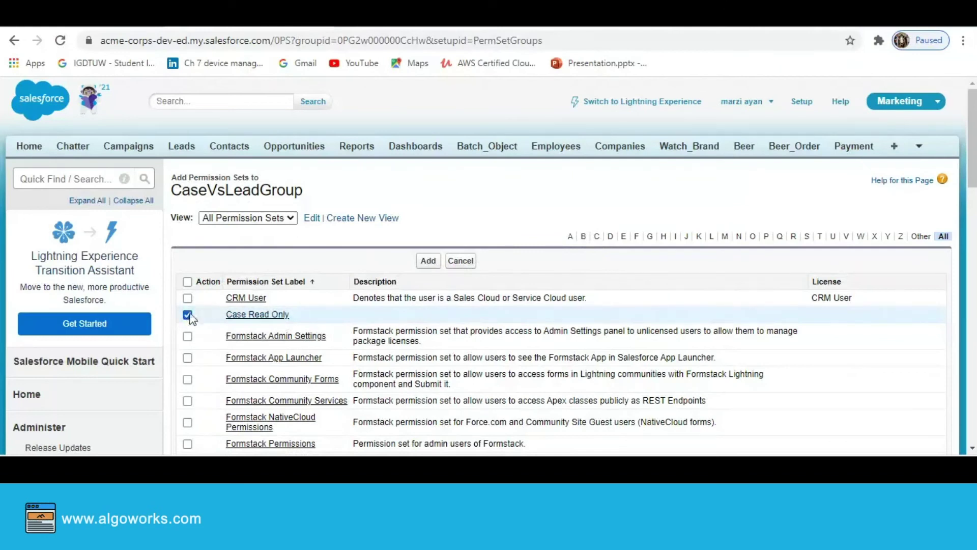
{"action": "scroll", "coordinate": [887, 197], "scroll_direction": "down", "scroll_amount": 3}
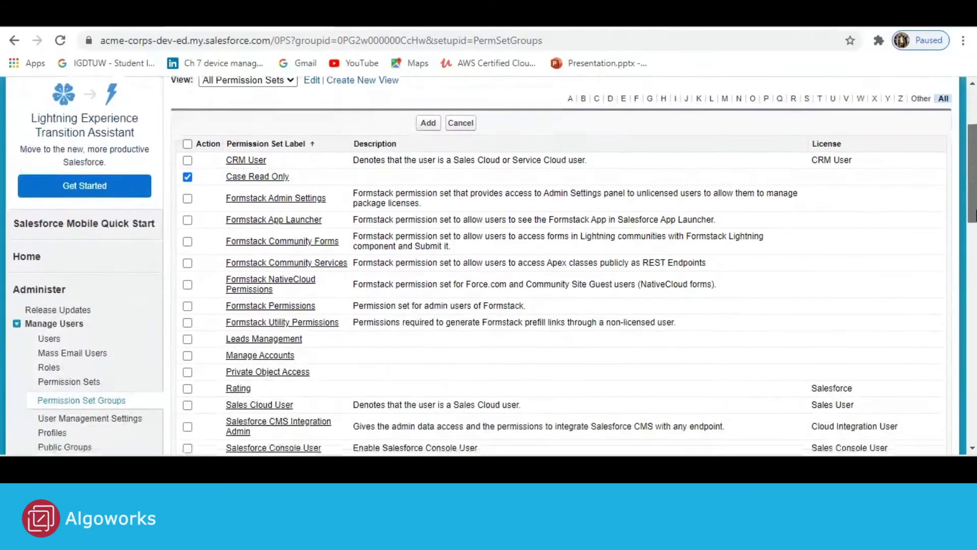
{"action": "left_click", "coordinate": [187, 328]}
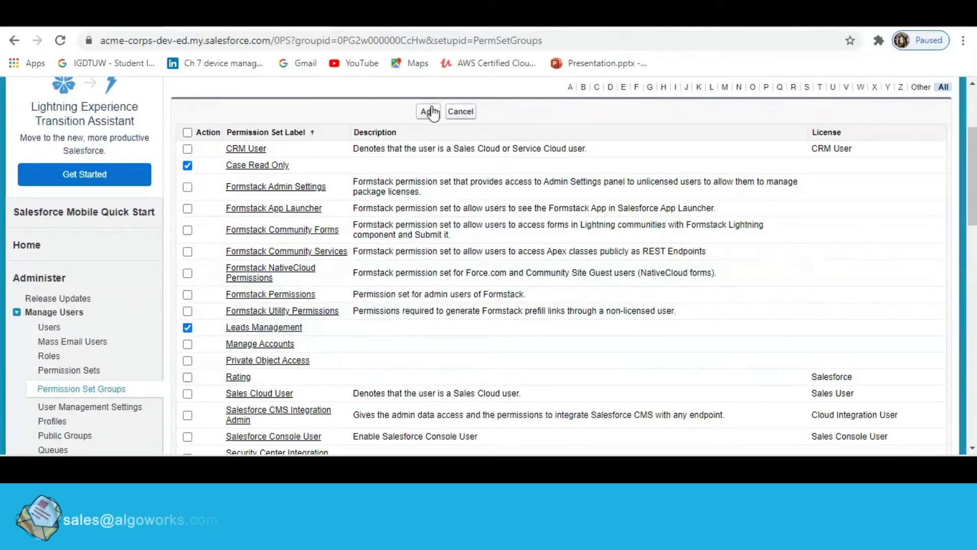
{"action": "left_click", "coordinate": [429, 111]}
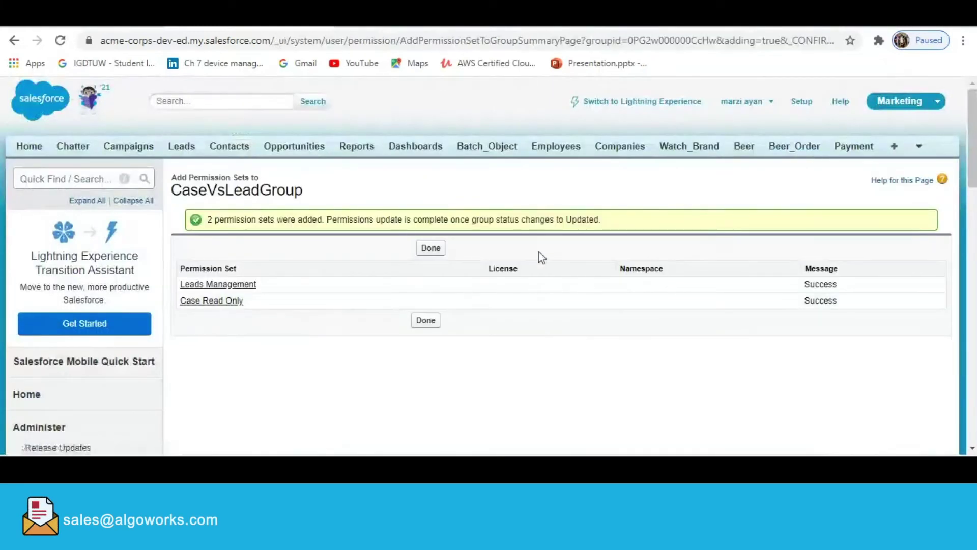
- Return to the group's permission set list, toggle Case Read Only, and search Setup for 'Permiss'
{"action": "left_click", "coordinate": [437, 249]}
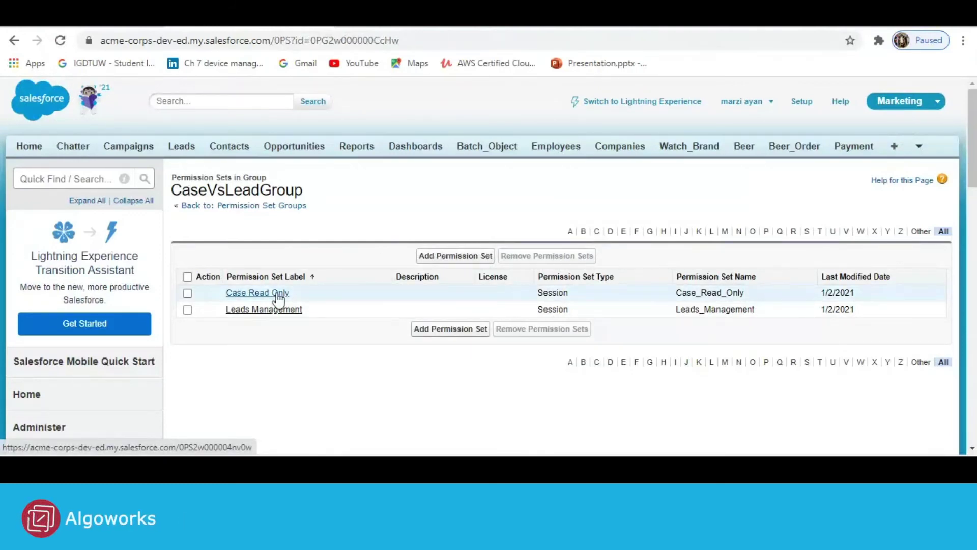
{"action": "left_click", "coordinate": [188, 294]}
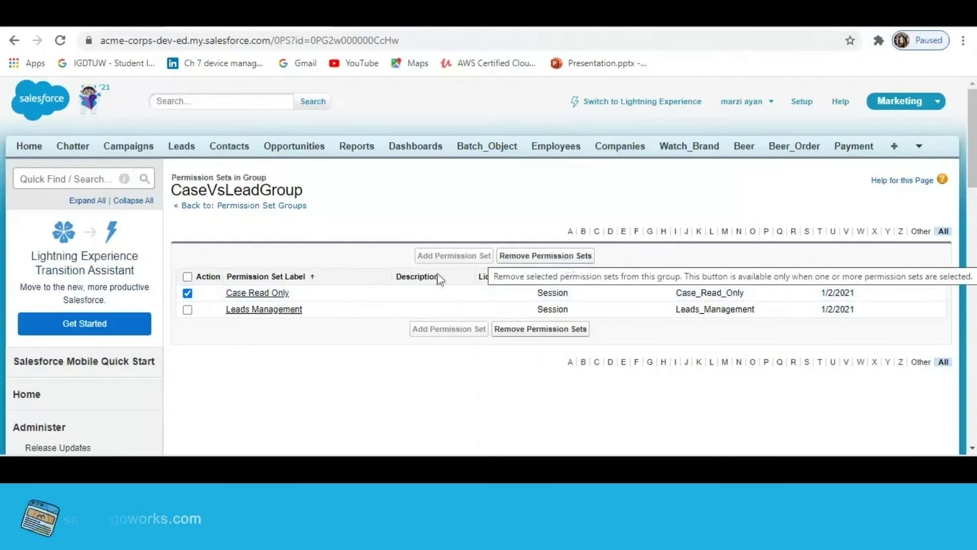
{"action": "left_click", "coordinate": [187, 295]}
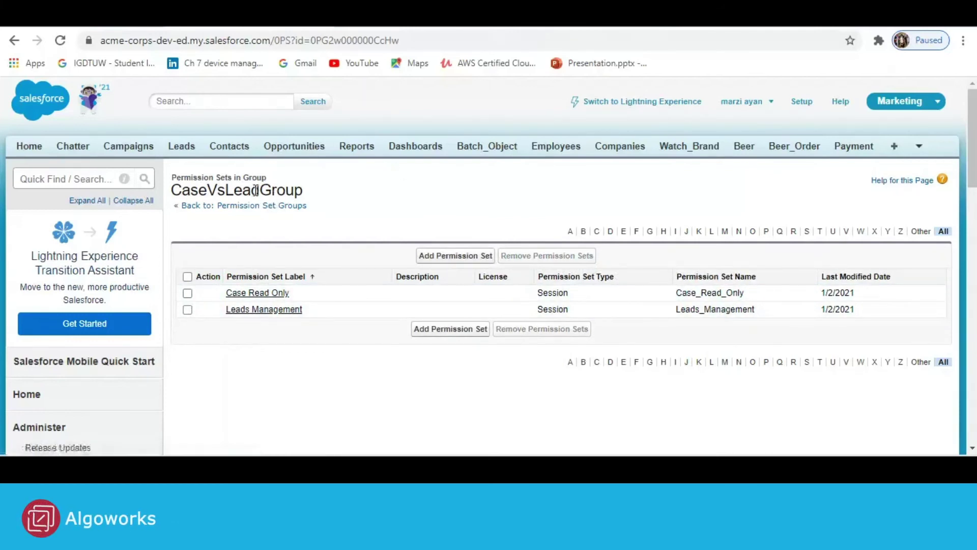
{"action": "left_click", "coordinate": [100, 176]}
{"action": "type", "text": "Permiss"}
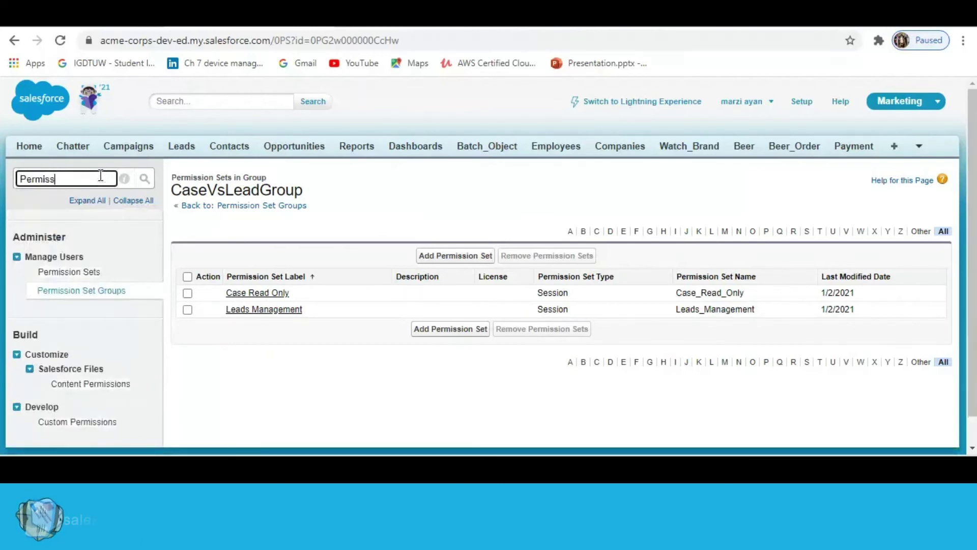
- Assign CaseVsLeadGroup to the first System Administrator user through Manage Assignments
{"action": "left_click", "coordinate": [69, 294]}
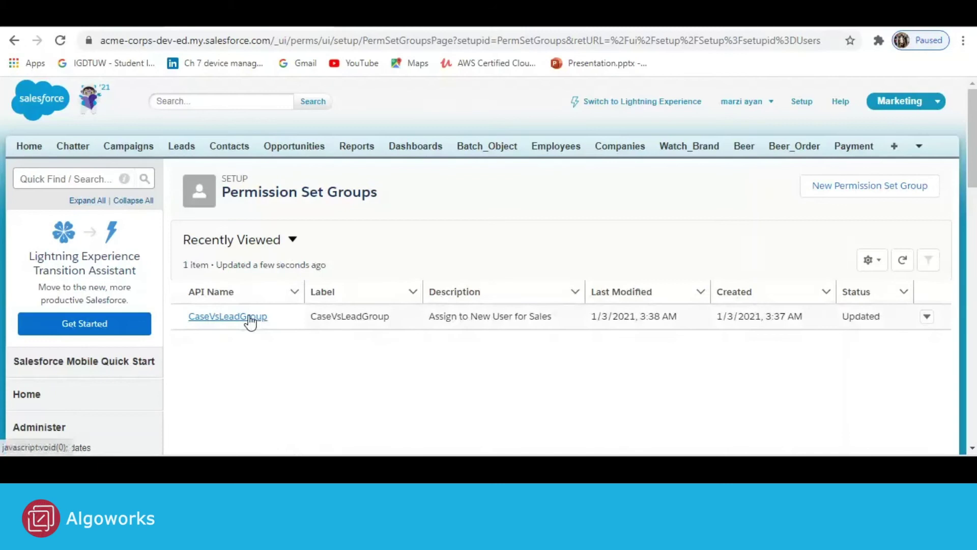
{"action": "left_click", "coordinate": [249, 319]}
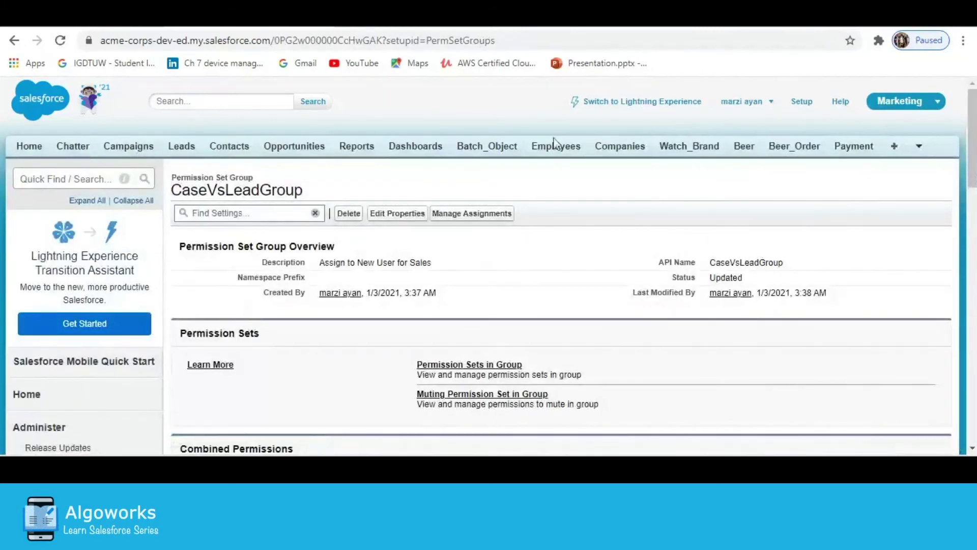
{"action": "left_click", "coordinate": [458, 215]}
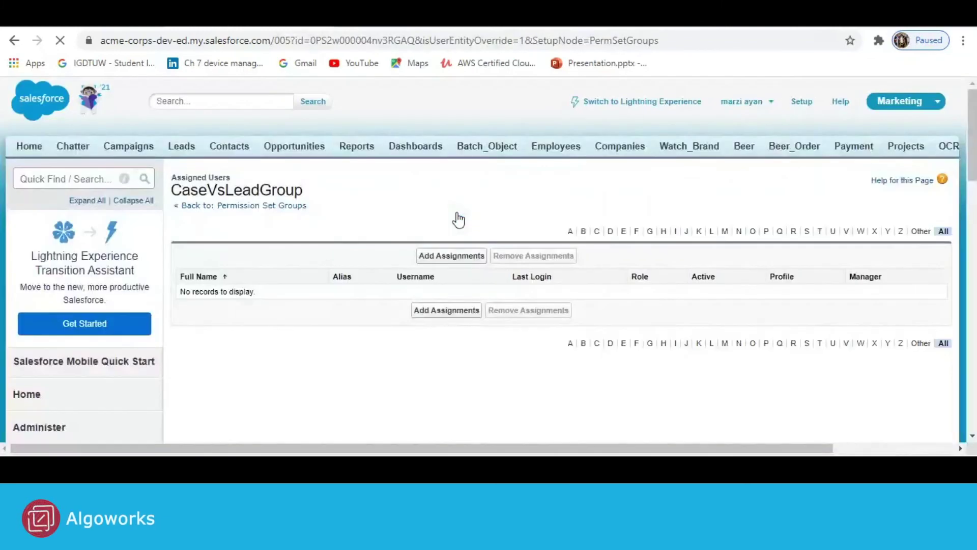
{"action": "left_click", "coordinate": [469, 255]}
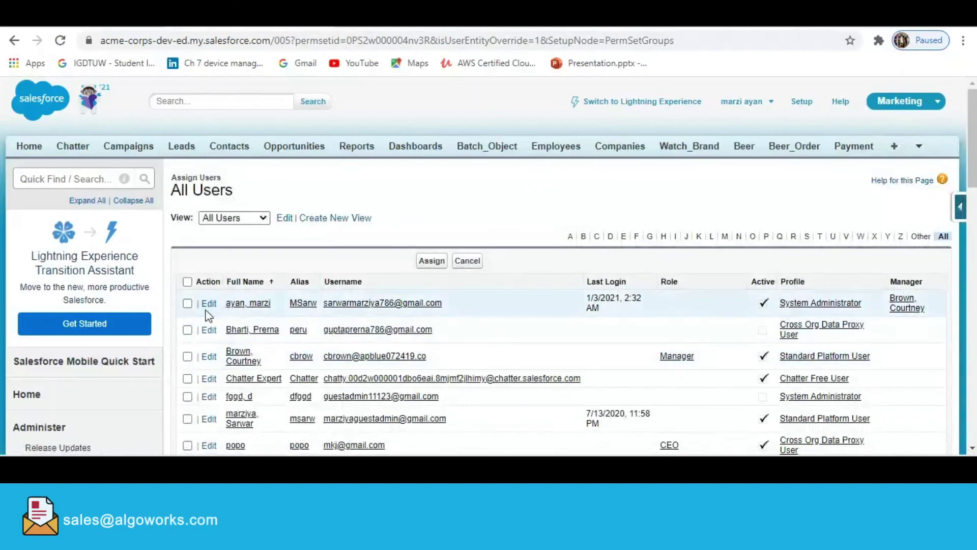
{"action": "left_click", "coordinate": [188, 304]}
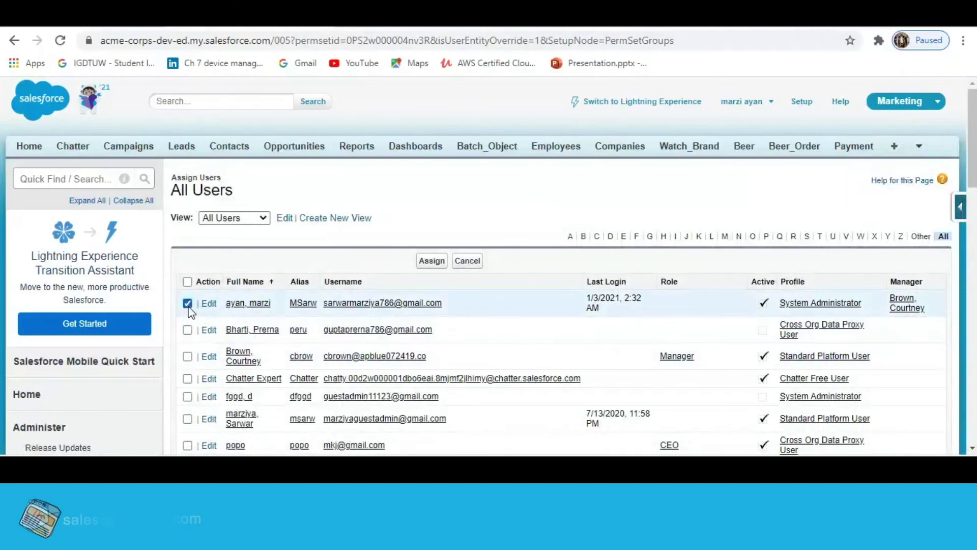
{"action": "left_click", "coordinate": [427, 262]}
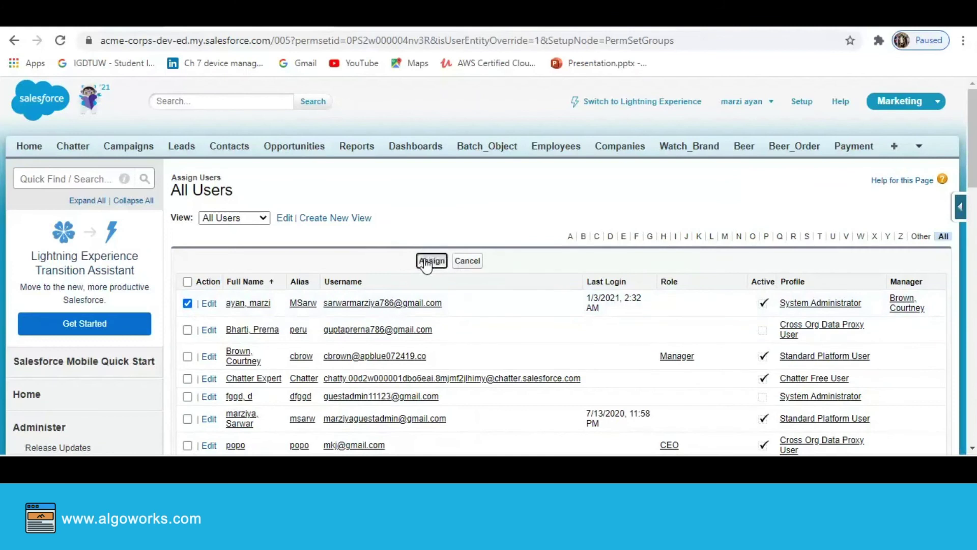